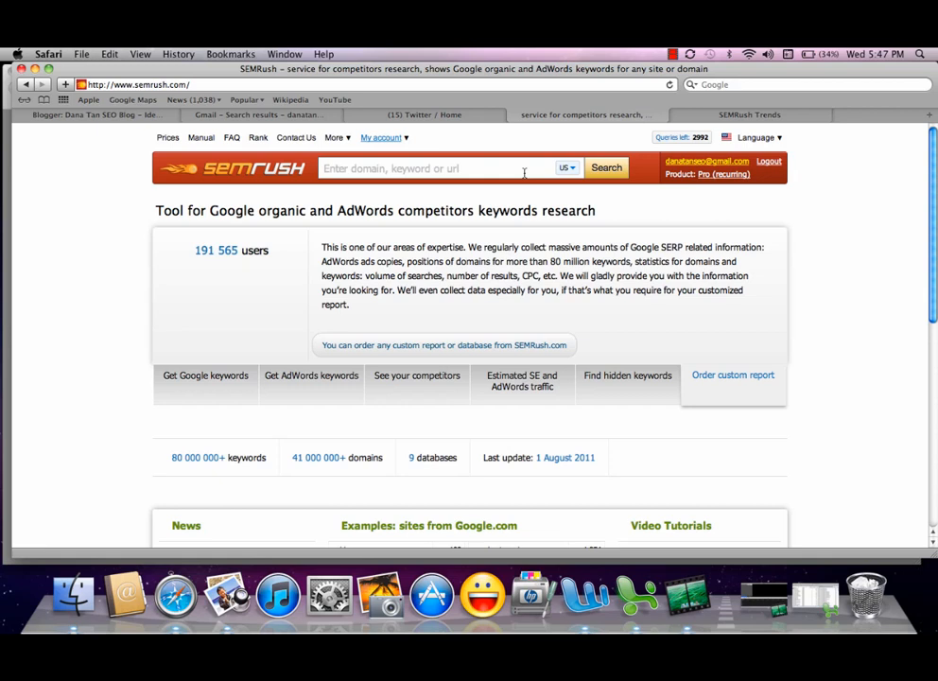
- Look up brannenflutes.com in the US database and open its full organic keywords report
{"action": "left_click", "coordinate": [492, 172]}
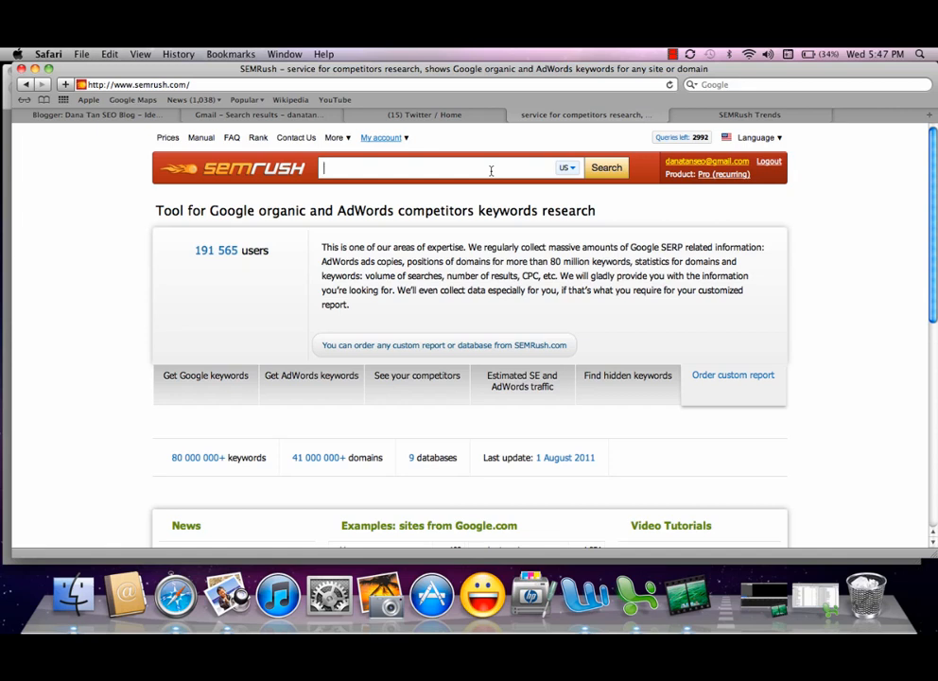
{"action": "type", "text": "brannenflutes.com"}
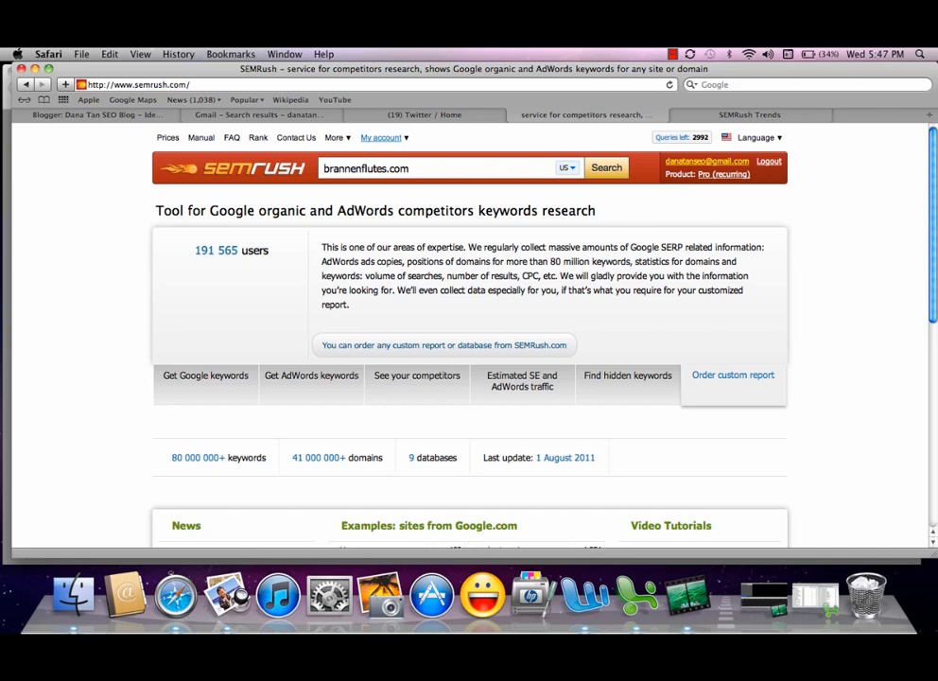
{"action": "key", "text": "Return"}
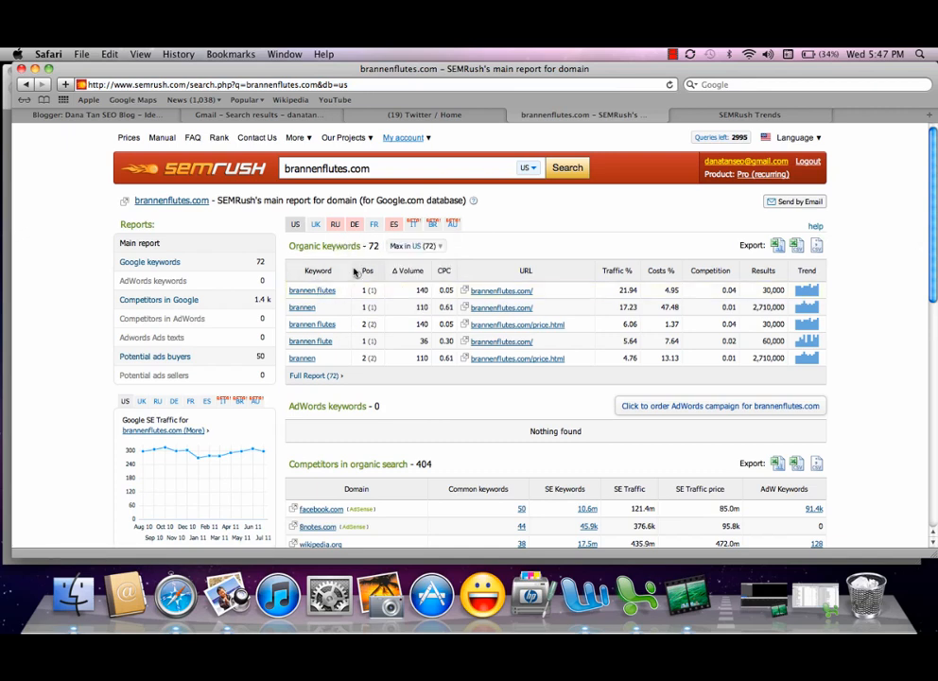
{"action": "left_click", "coordinate": [316, 379]}
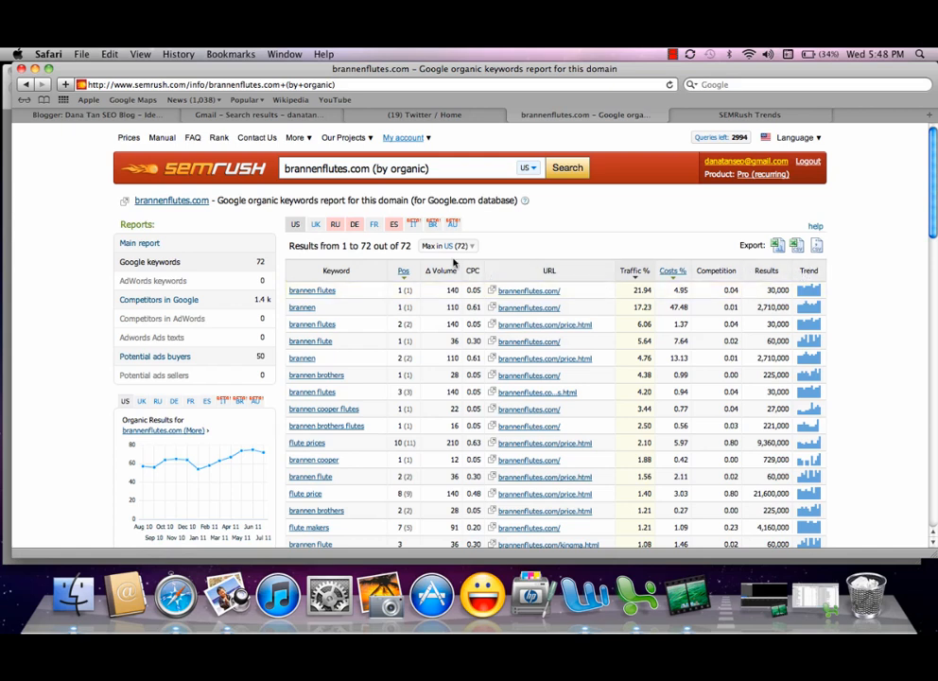
- Sort the organic keywords report by position and export it to Excel
{"action": "left_click", "coordinate": [403, 273]}
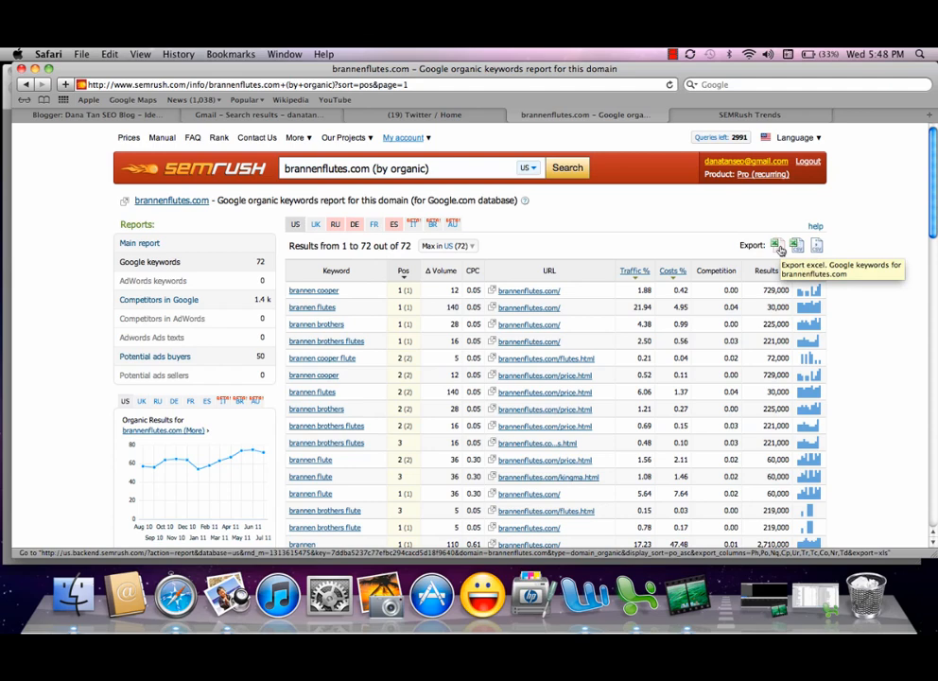
{"action": "left_click", "coordinate": [780, 248]}
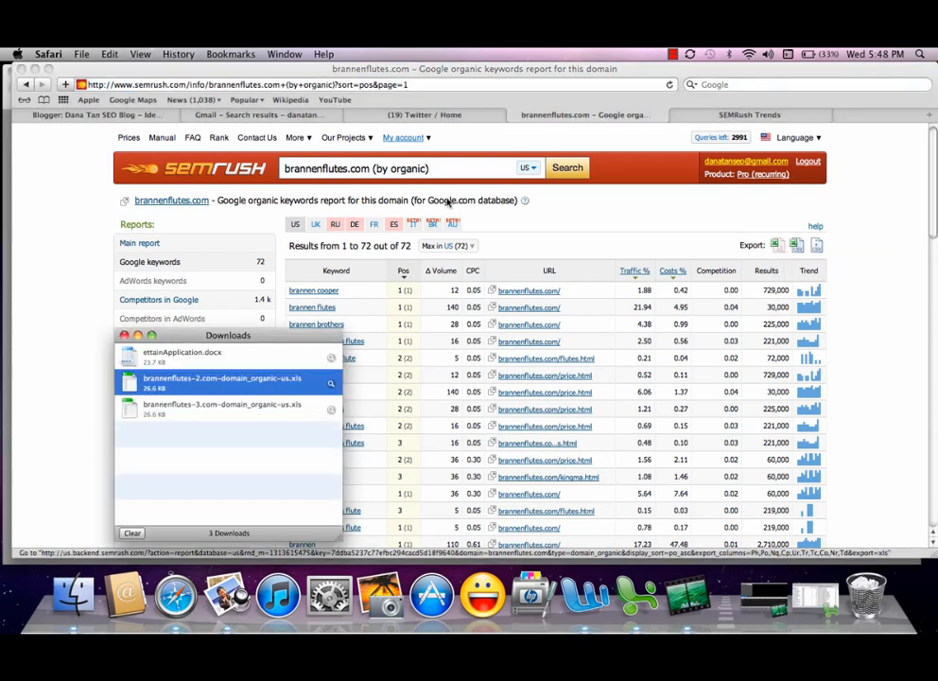
- Open the downloaded brannenflutes-2.com-domain_organic-us.xls in Excel and widen the workbook window
{"action": "double_click", "coordinate": [172, 389]}
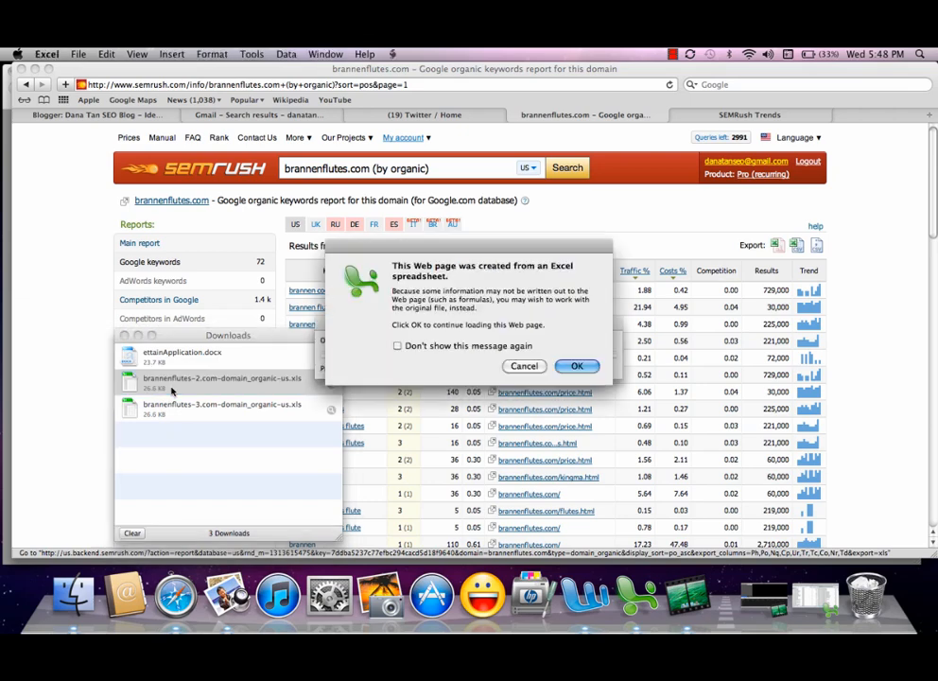
{"action": "left_click", "coordinate": [578, 368]}
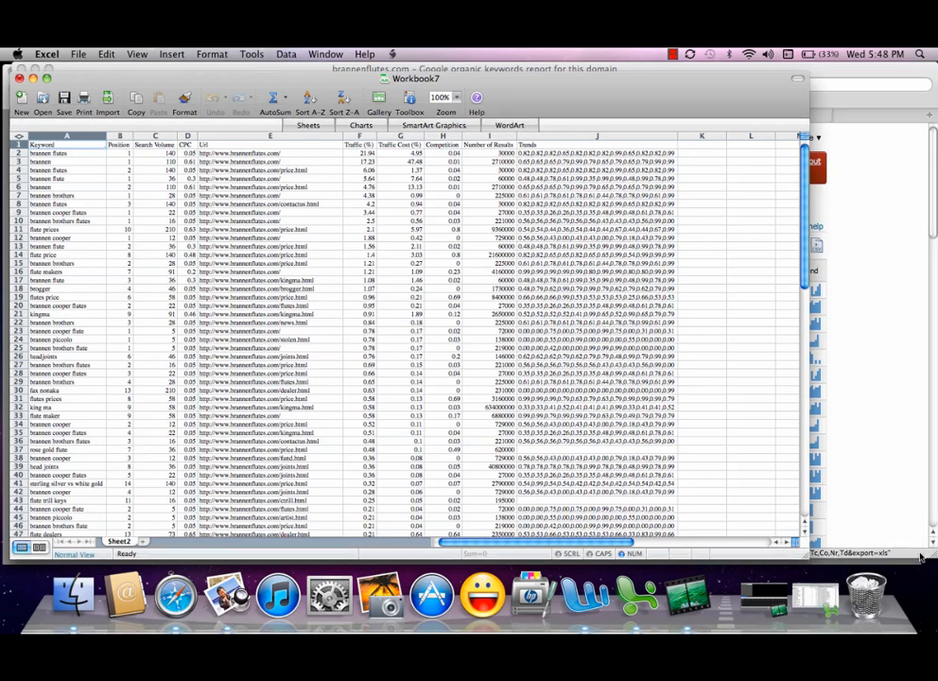
{"action": "left_click_drag", "start_coordinate": [805, 555], "coordinate": [919, 558]}
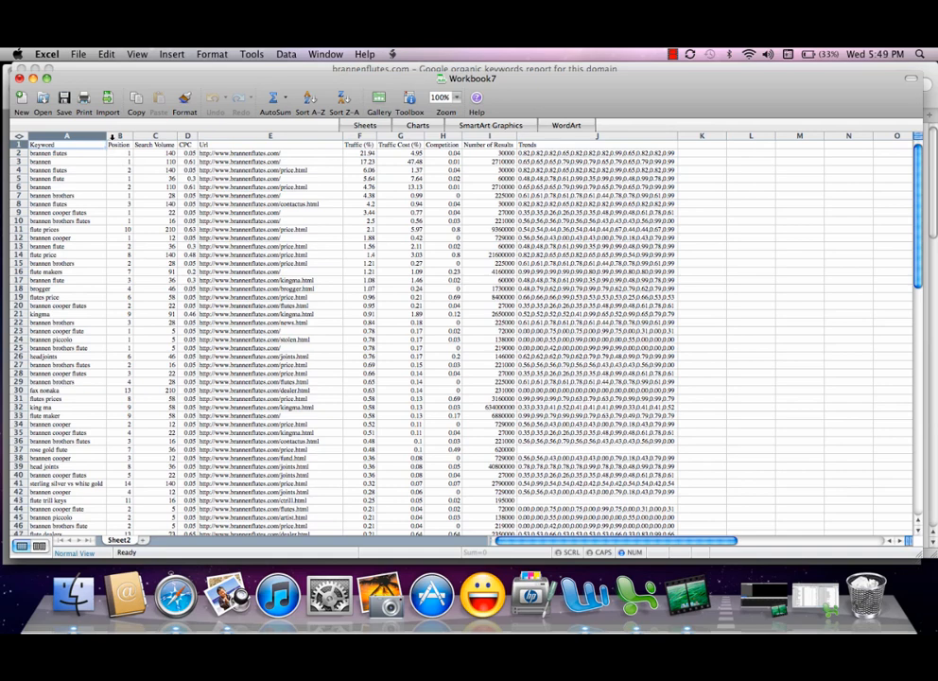
- Insert a new column before the Position column and give it the header Categories
{"action": "left_click", "coordinate": [117, 136]}
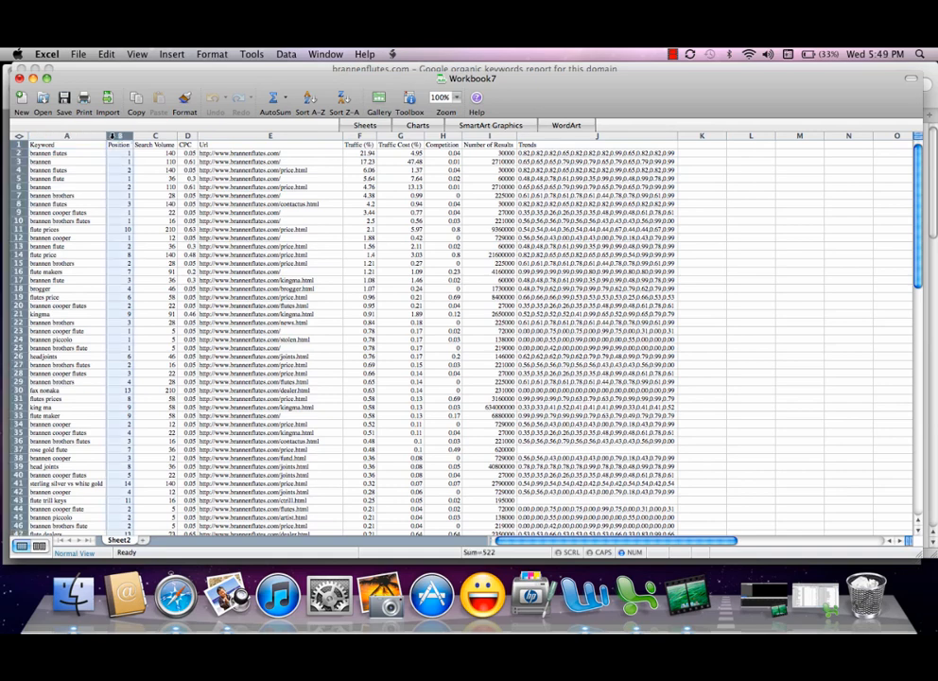
{"action": "left_click", "coordinate": [171, 54]}
{"action": "left_click", "coordinate": [186, 97]}
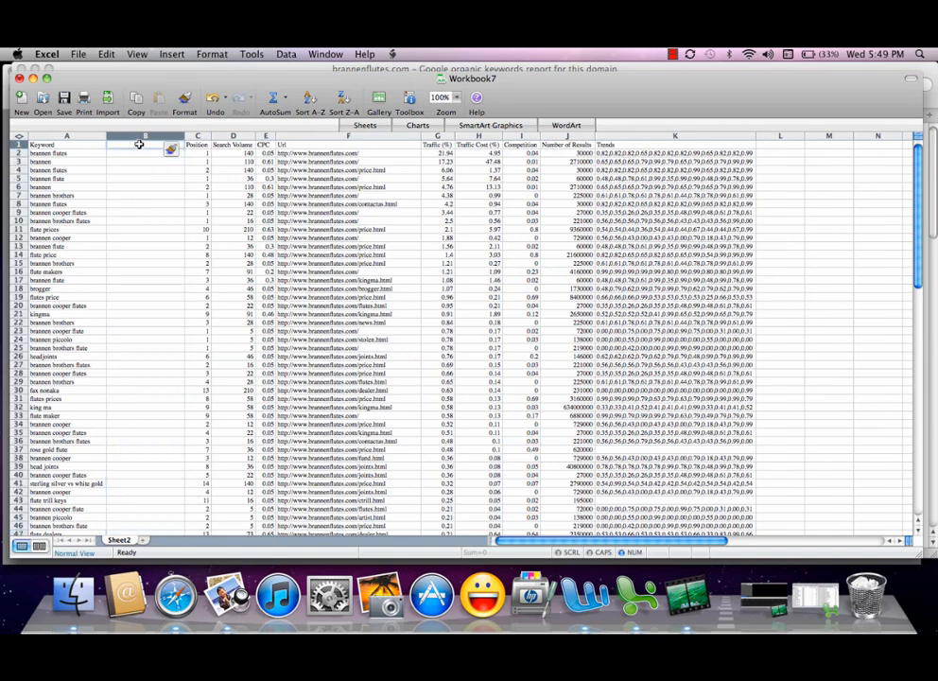
{"action": "double_click", "coordinate": [140, 147]}
{"action": "type", "text": "C"}
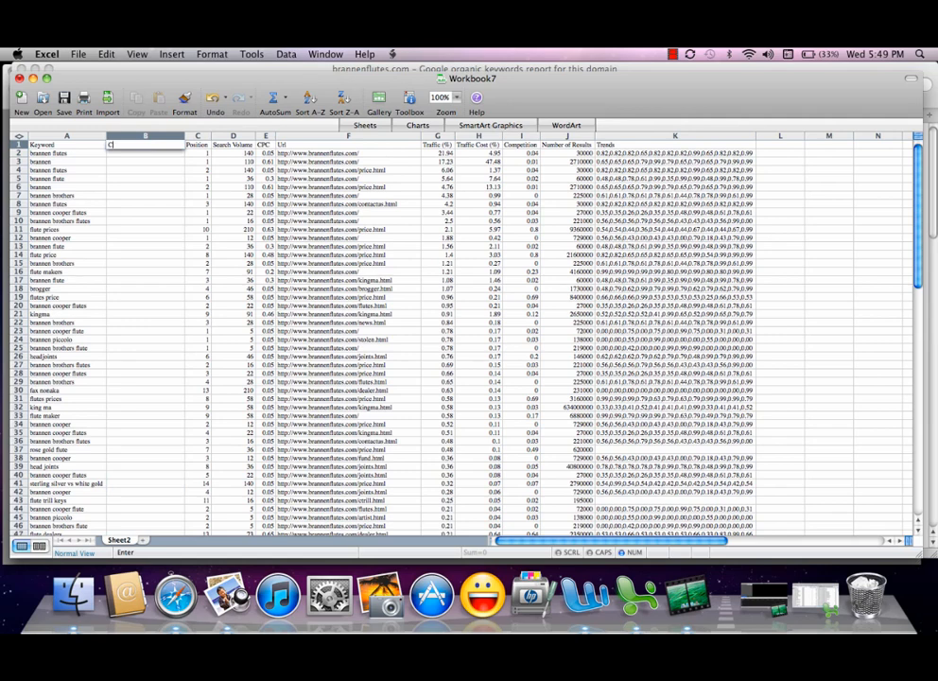
{"action": "type", "text": "ategories"}
{"action": "left_click", "coordinate": [138, 158]}
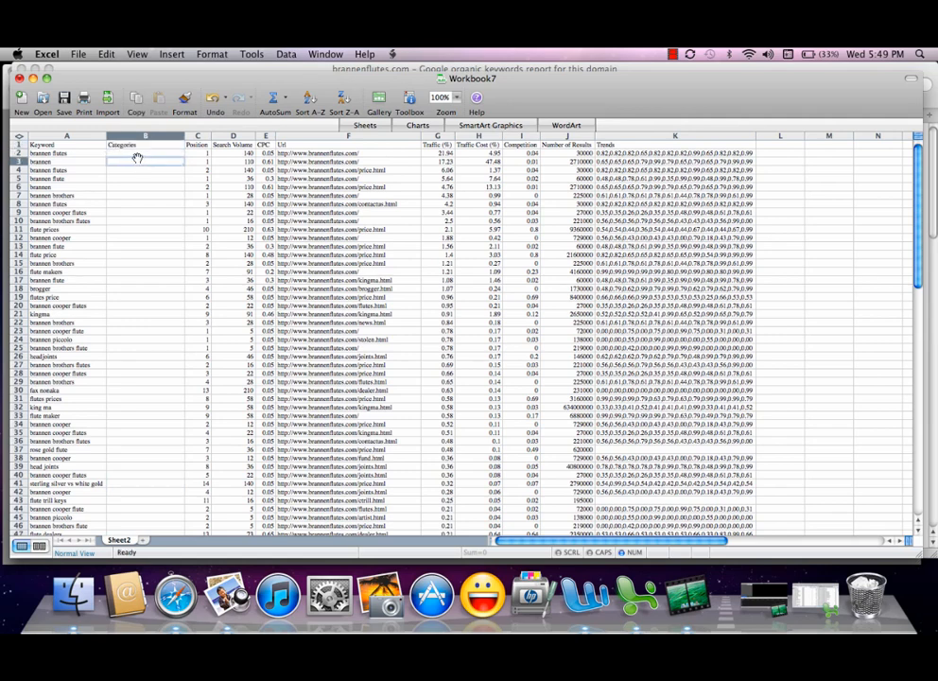
- Enter Branded as the category for the first keyword, in cell B2
{"action": "key", "text": "Up"}
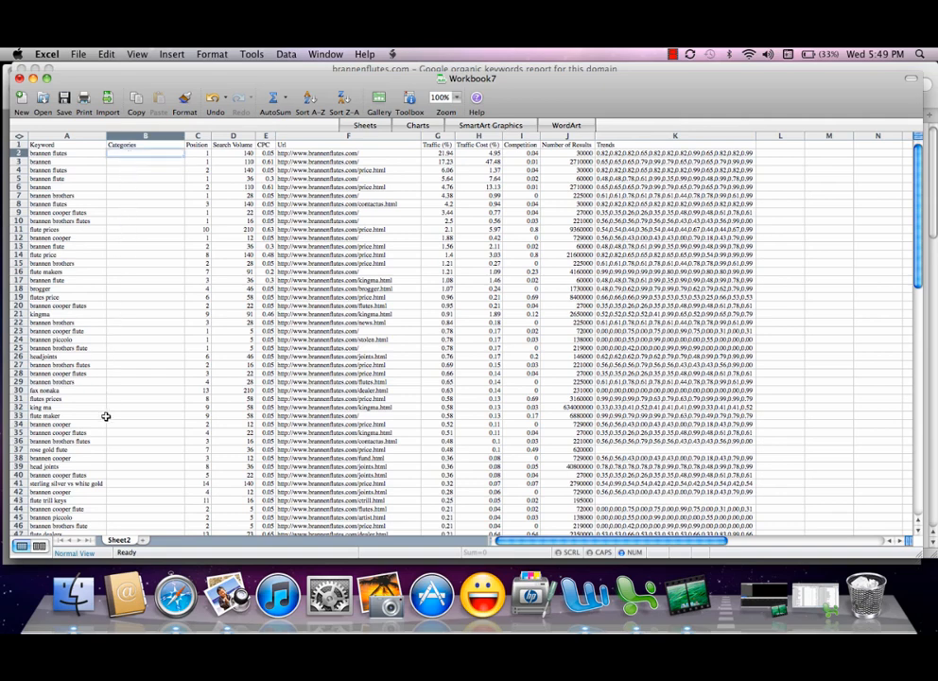
{"action": "double_click", "coordinate": [125, 154]}
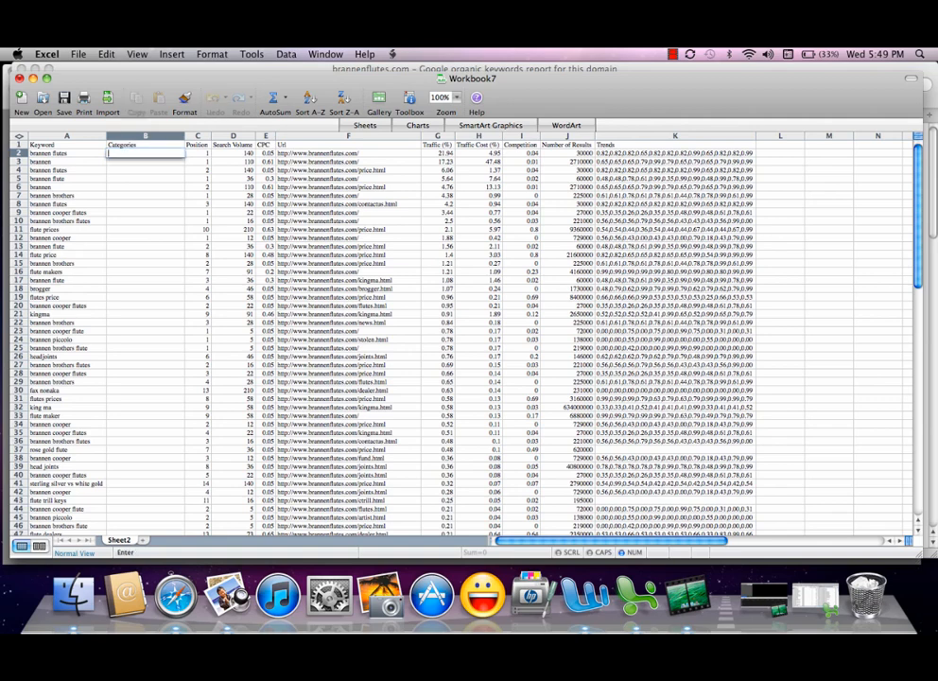
{"action": "type", "text": "Branded"}
{"action": "key", "text": "Return"}
{"action": "left_click", "coordinate": [117, 153]}
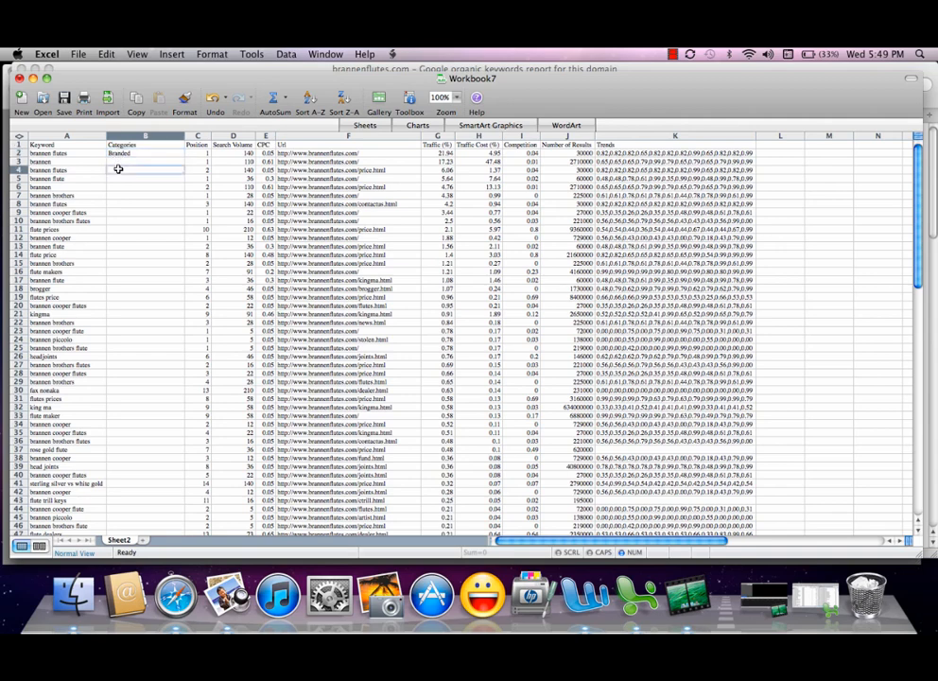
{"action": "left_click", "coordinate": [118, 160]}
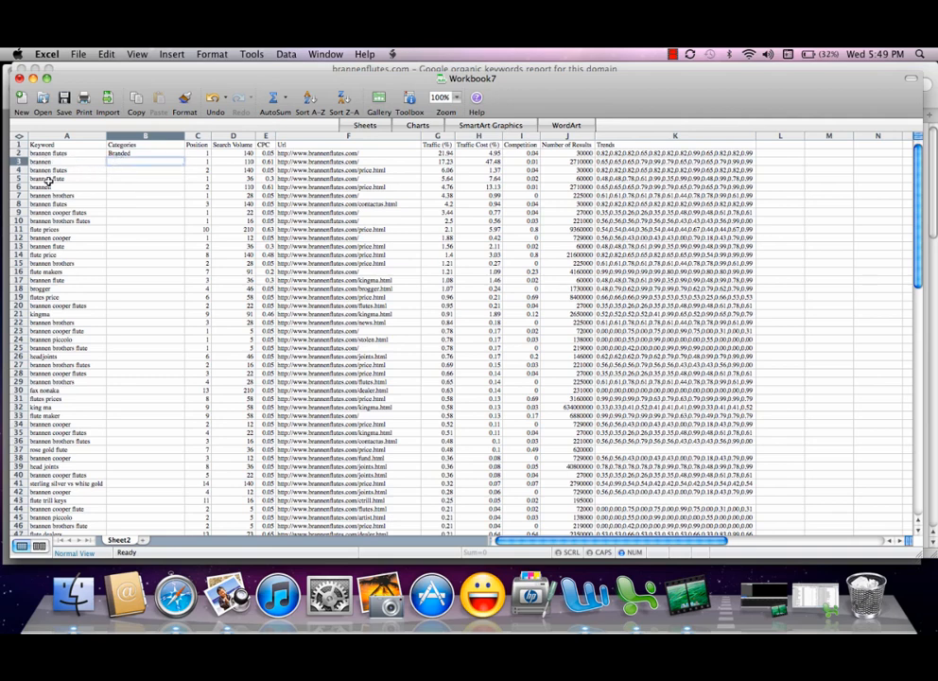
- Copy the Branded category from B2 to cells B3 through B10
{"action": "left_click", "coordinate": [120, 153]}
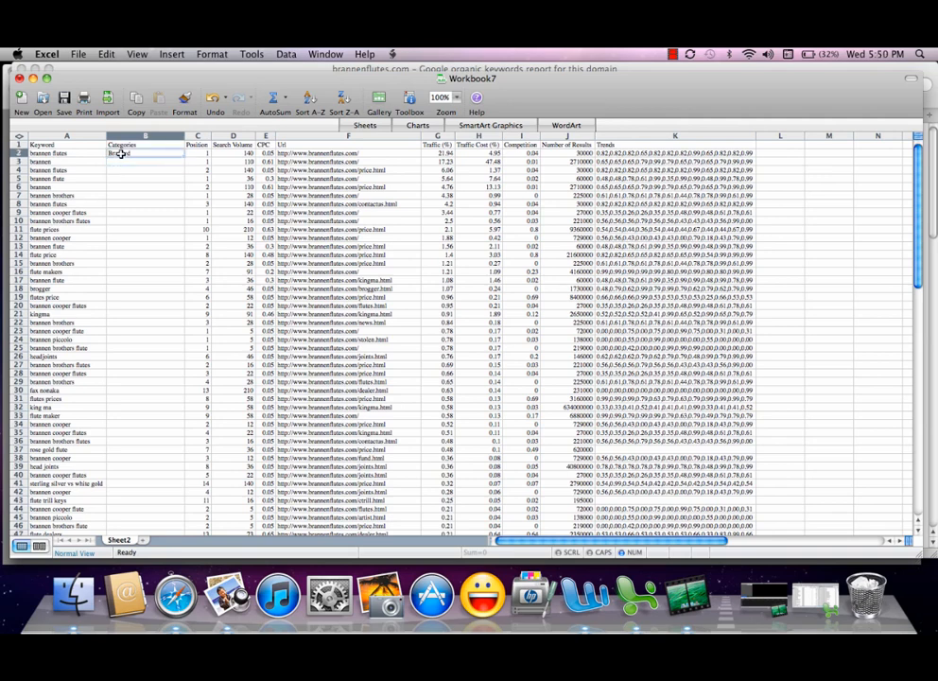
{"action": "key", "text": "super+c"}
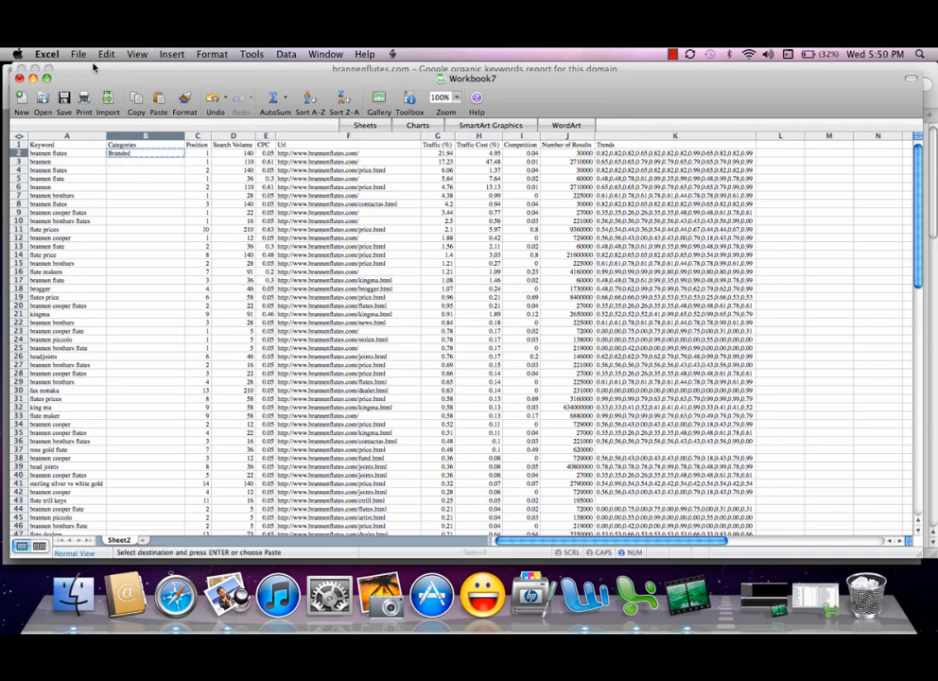
{"action": "left_click", "coordinate": [136, 163]}
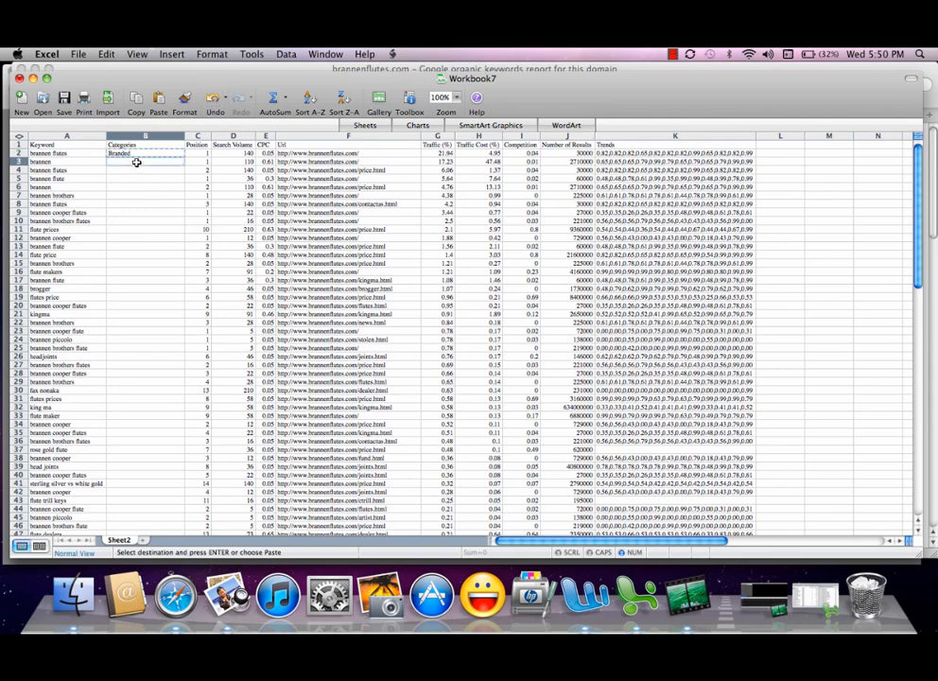
{"action": "key", "text": "super+v"}
{"action": "left_click", "coordinate": [127, 171]}
{"action": "left_click_drag", "start_coordinate": [128, 171], "coordinate": [127, 220]}
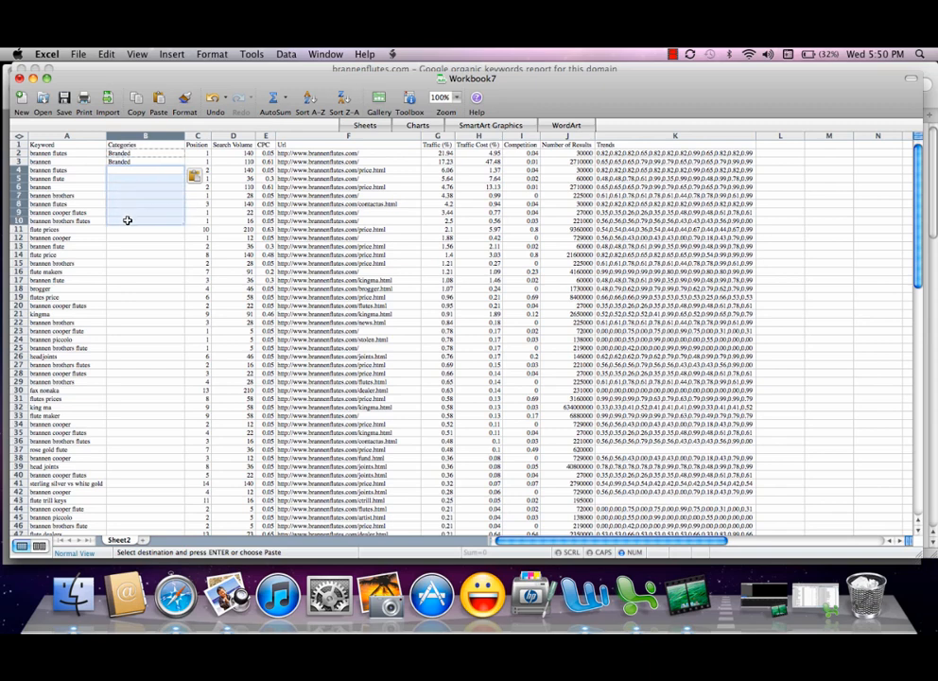
{"action": "key", "text": "super+v"}
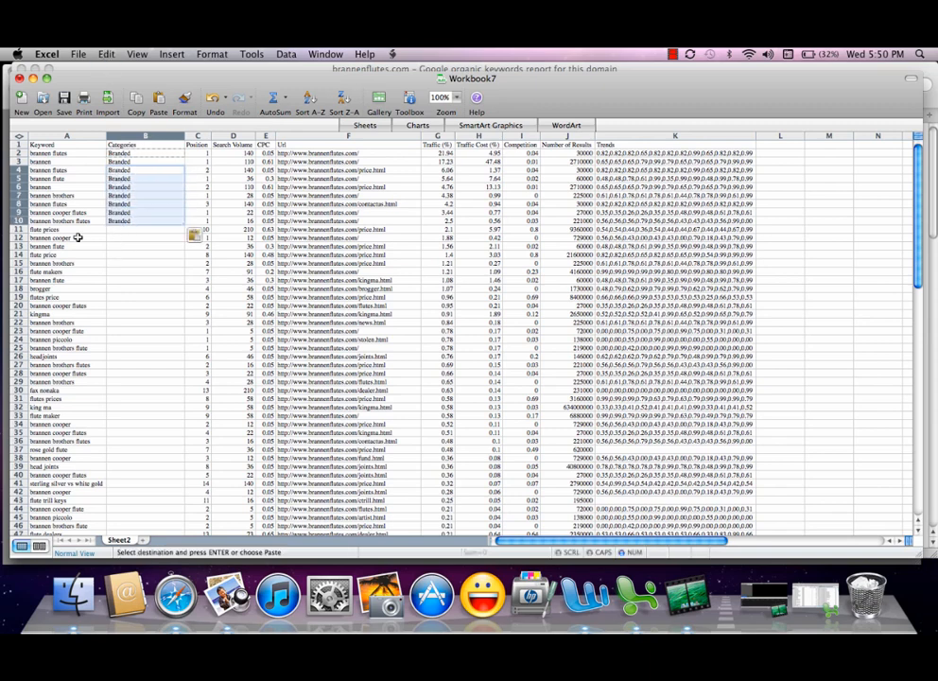
- Enter Prices as the category for the keyword "flute prices" in cell B11
{"action": "left_click", "coordinate": [123, 232]}
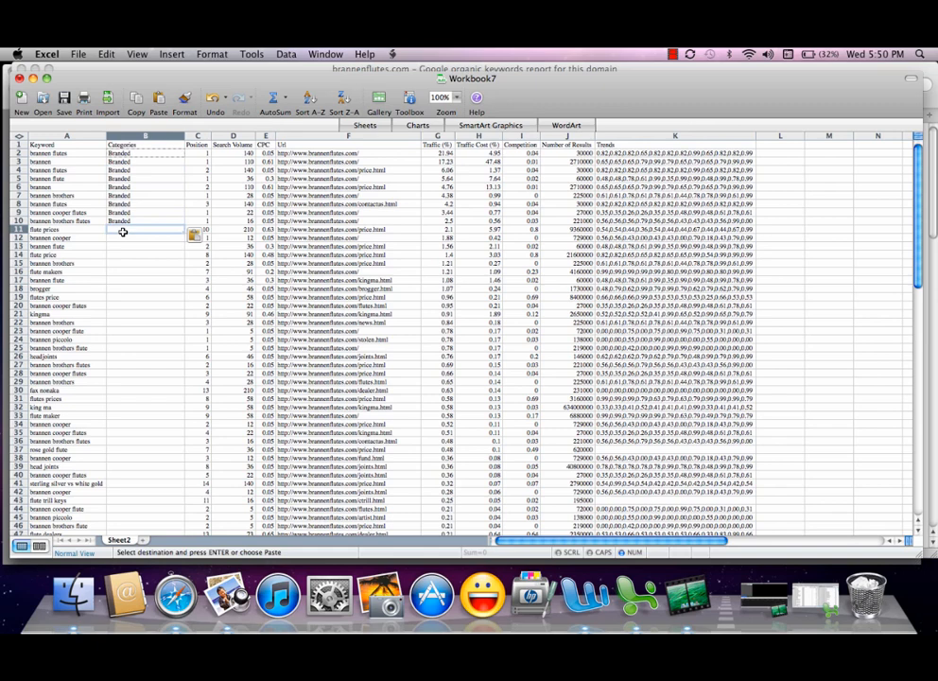
{"action": "type", "text": "Prices"}
{"action": "left_click", "coordinate": [124, 244]}
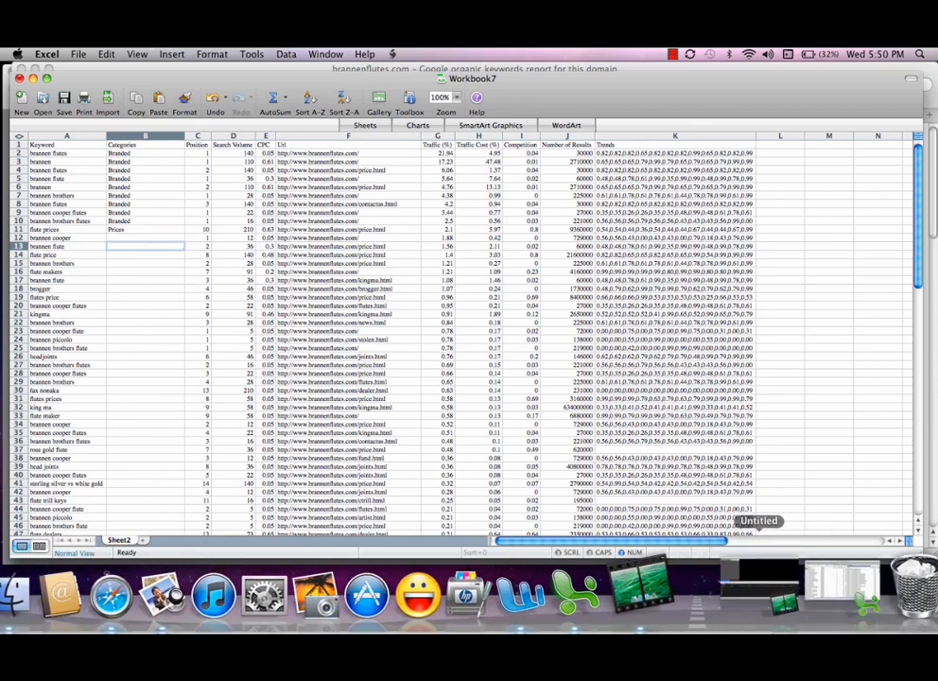
- Bring up the Brannen_brothers_SEMRush_report.xlsx workbook and sort the whole sheet by Category in ascending order
{"action": "left_click", "coordinate": [810, 597]}
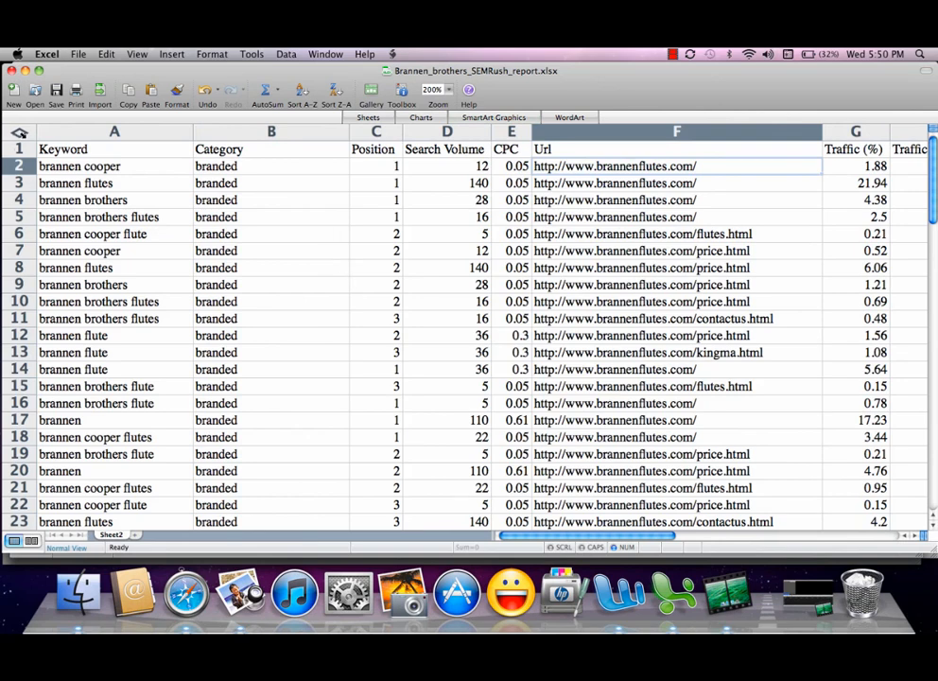
{"action": "left_click", "coordinate": [20, 133]}
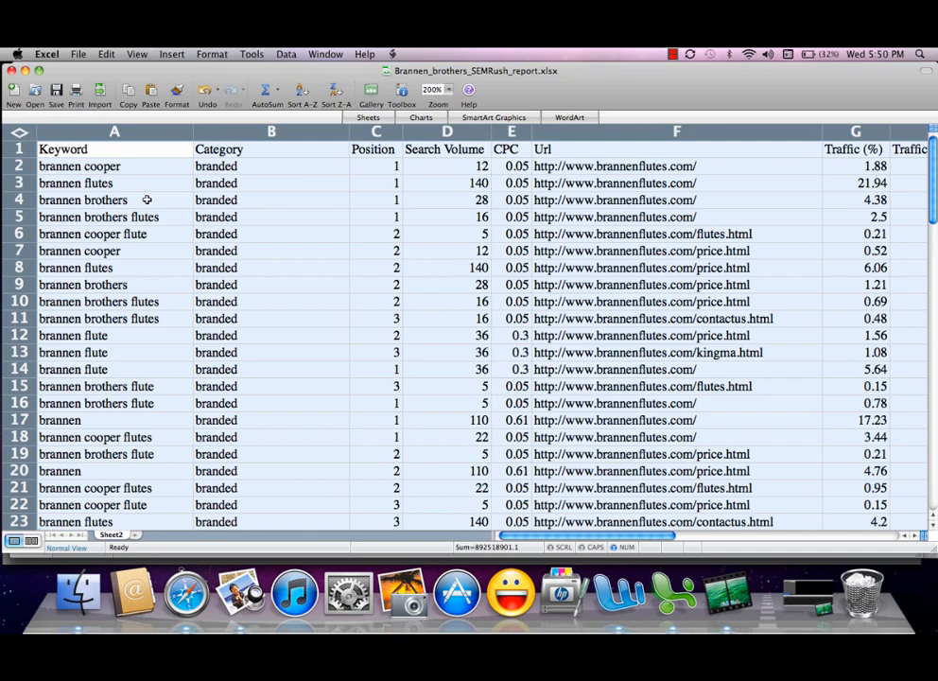
{"action": "left_click", "coordinate": [288, 56]}
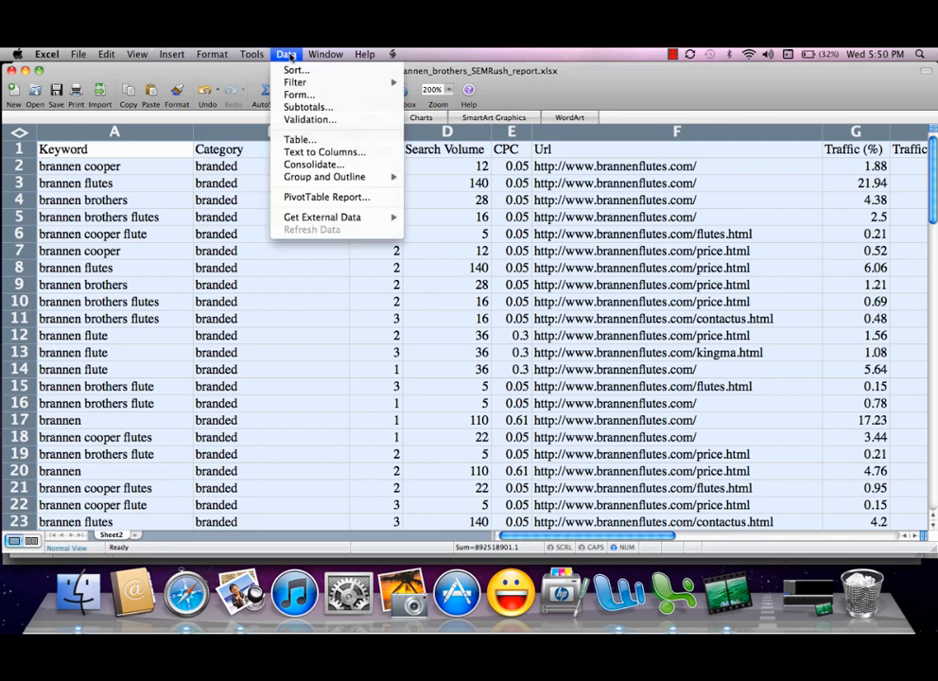
{"action": "left_click", "coordinate": [297, 70]}
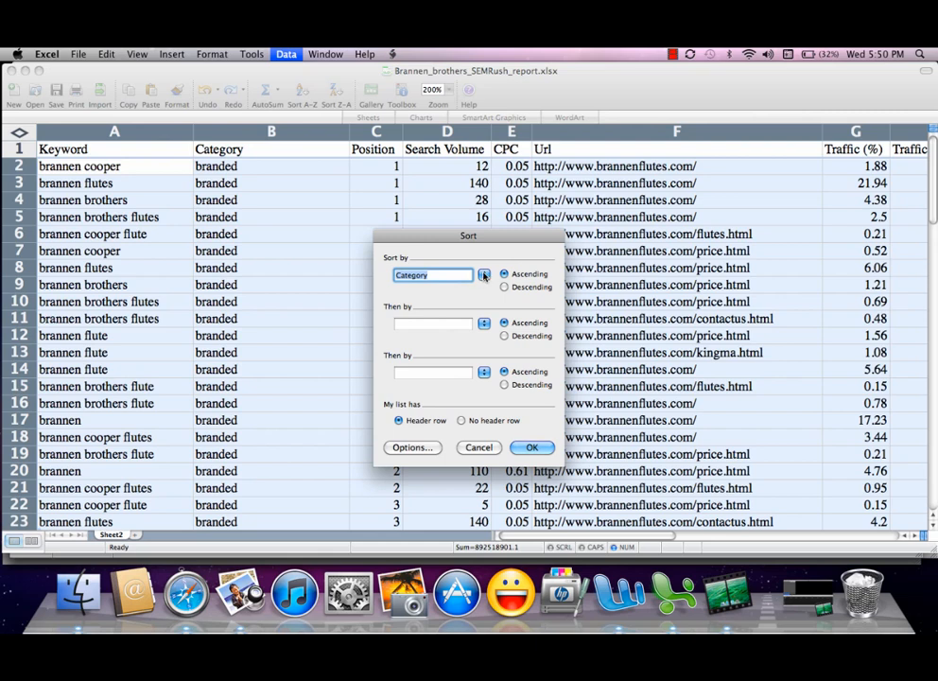
{"action": "left_click", "coordinate": [483, 274]}
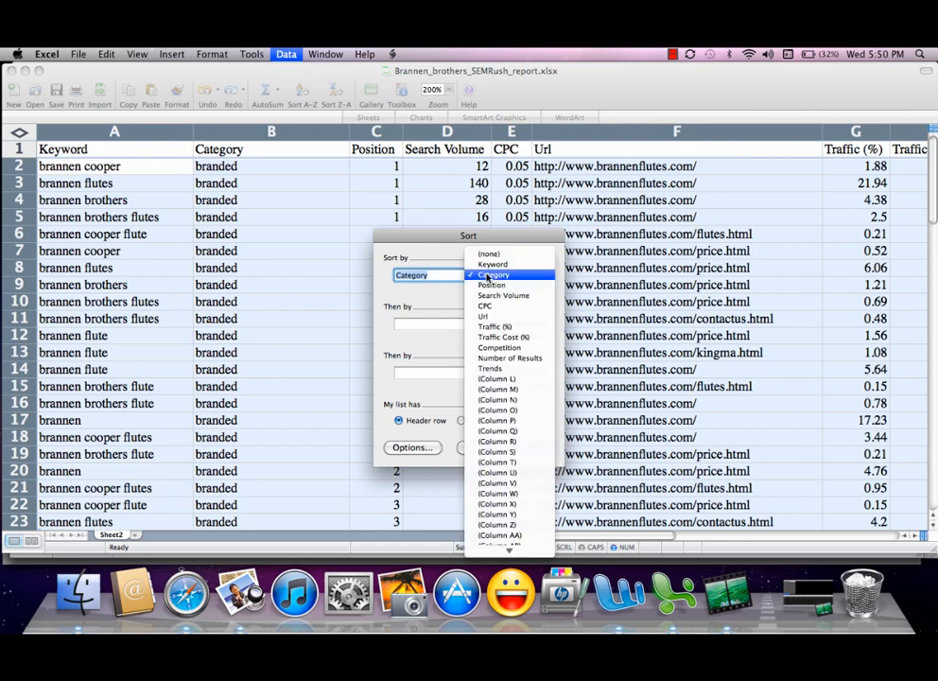
{"action": "left_click", "coordinate": [488, 275]}
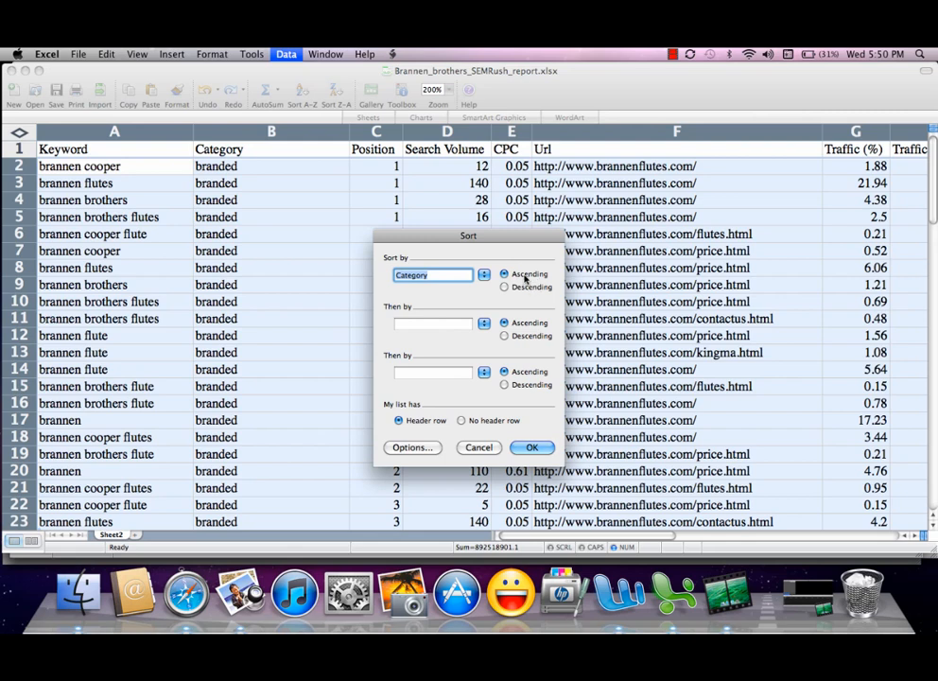
{"action": "left_click", "coordinate": [532, 448]}
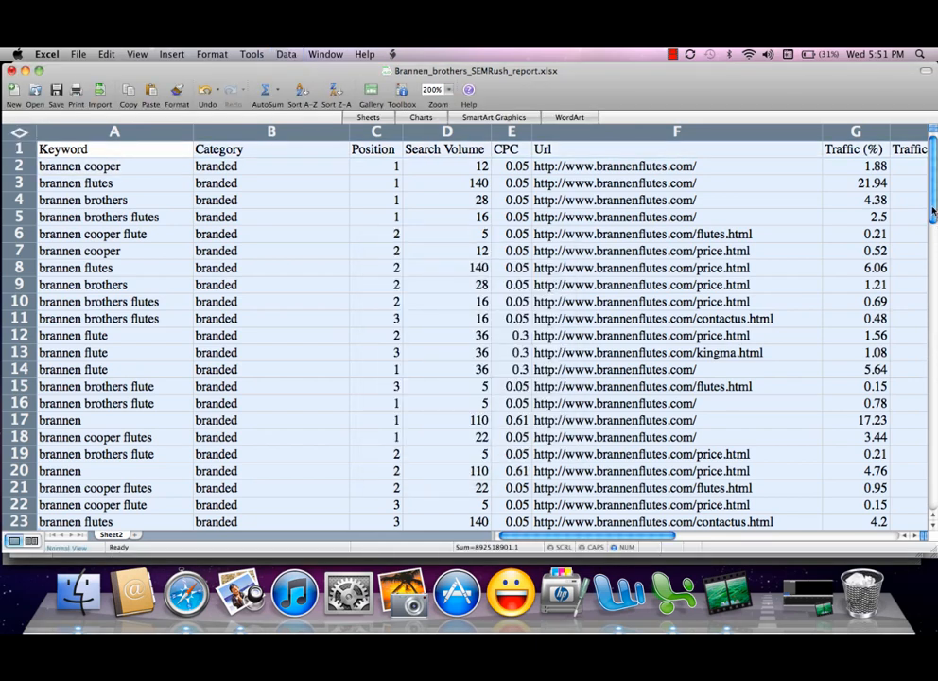
- Review the keyword groups further down the sorted report and minimize its window to return to Workbook7
{"action": "left_click_drag", "start_coordinate": [932, 212], "coordinate": [932, 320]}
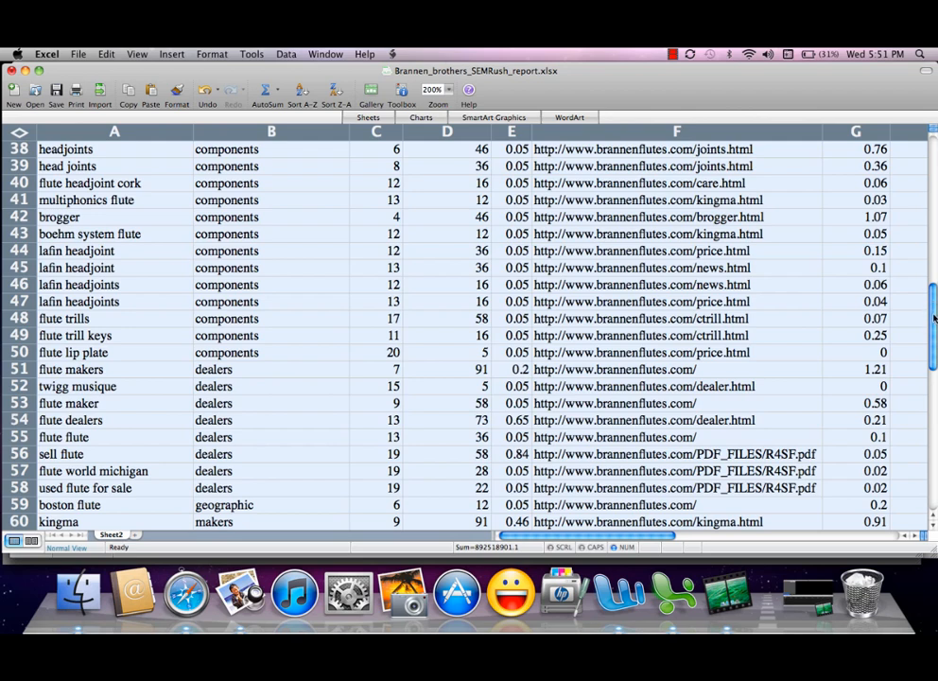
{"action": "left_click_drag", "start_coordinate": [934, 318], "coordinate": [933, 291]}
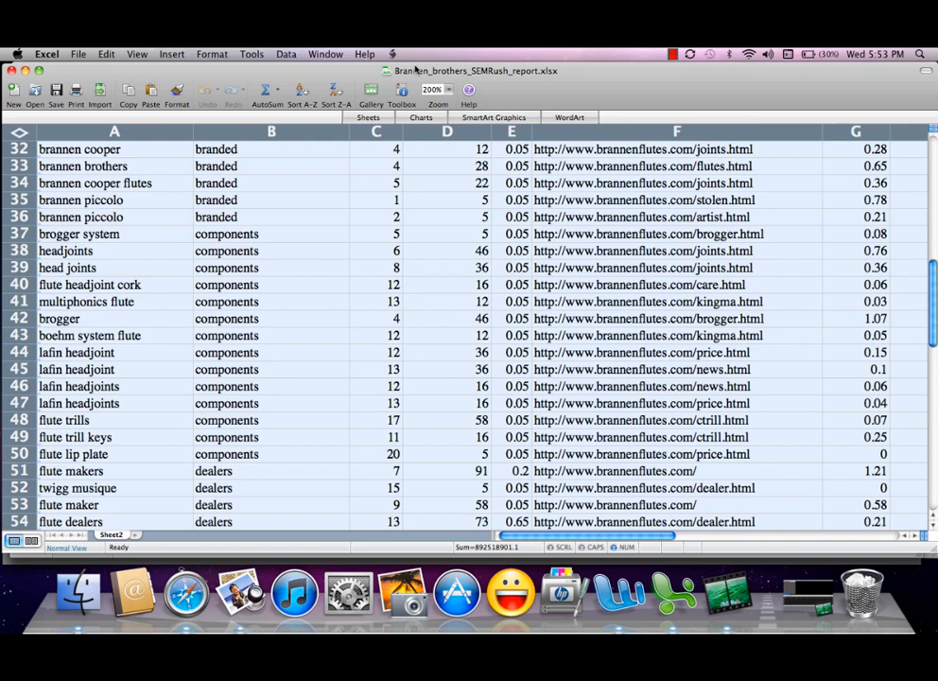
{"action": "left_click", "coordinate": [331, 54]}
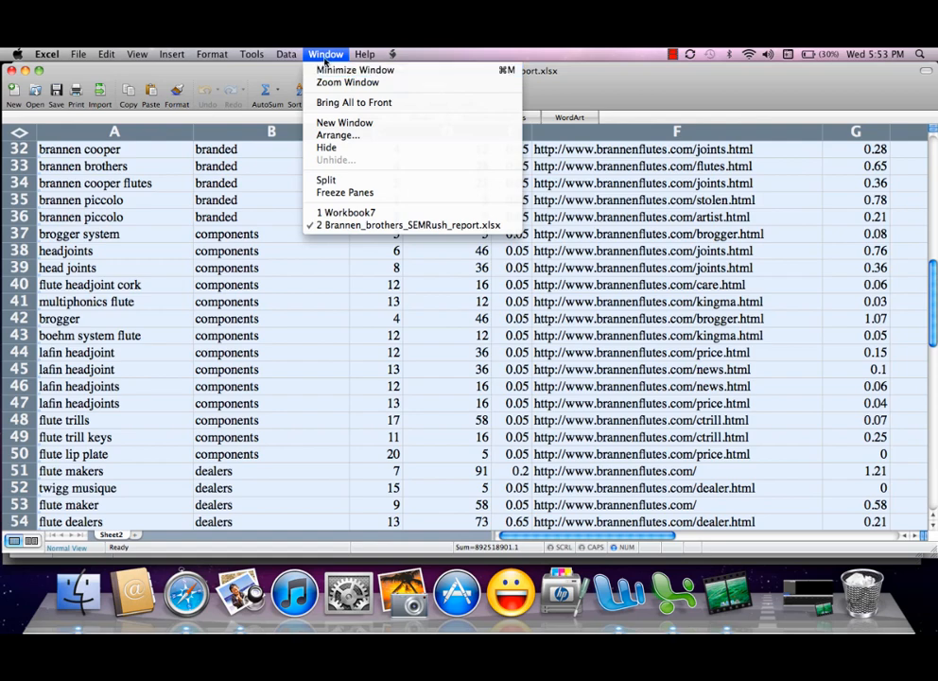
{"action": "left_click", "coordinate": [333, 70]}
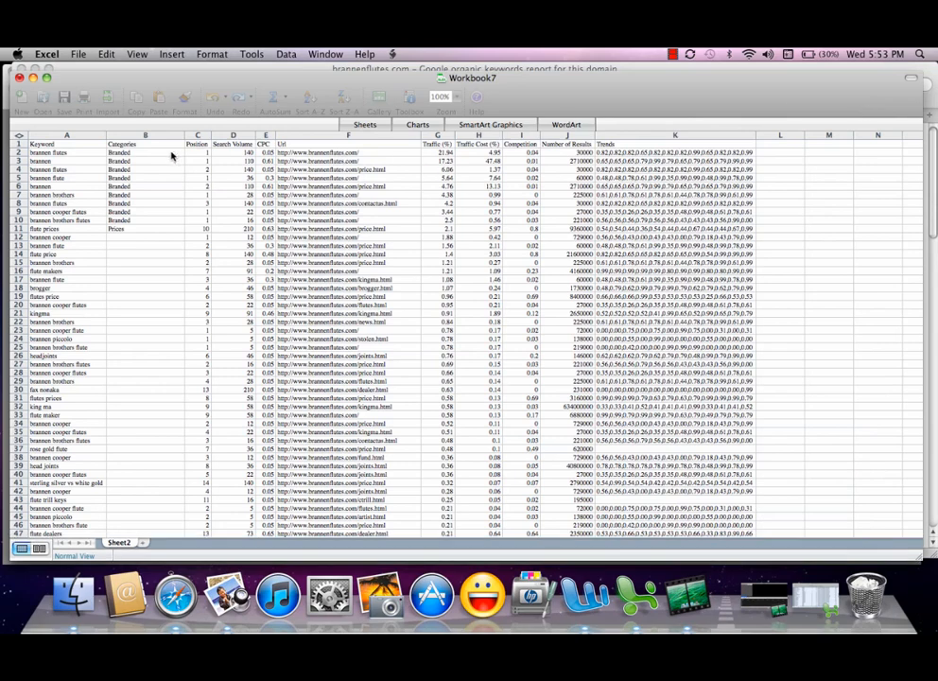
- Close Workbook7 and the Downloads window to return to the brannenflutes.com organic keywords report in Safari
{"action": "left_click", "coordinate": [20, 78]}
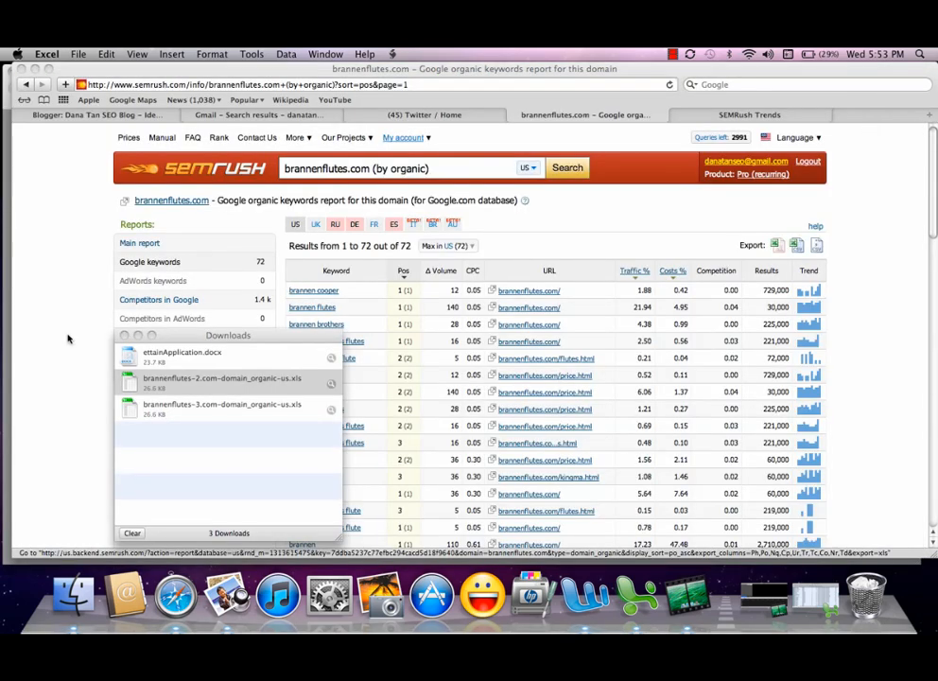
{"action": "left_click", "coordinate": [124, 335]}
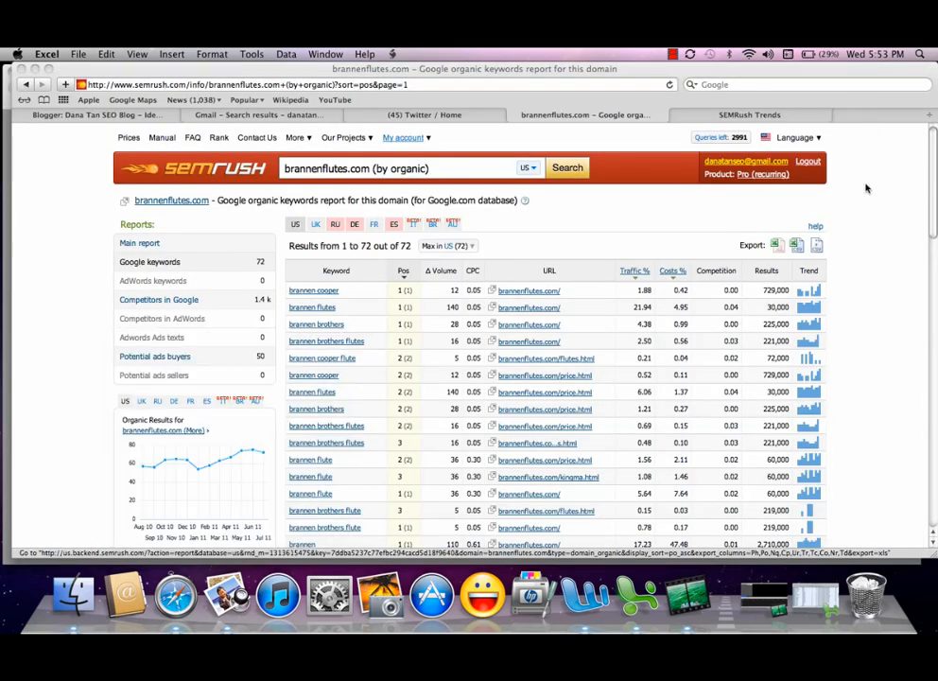
- Examine kingdom.com's keyword-count history against discmakers.com, wtsmedia.com and longselectronics.com in the SEMRush Trends chart, including the 2/2011 data point
{"action": "left_click", "coordinate": [810, 117]}
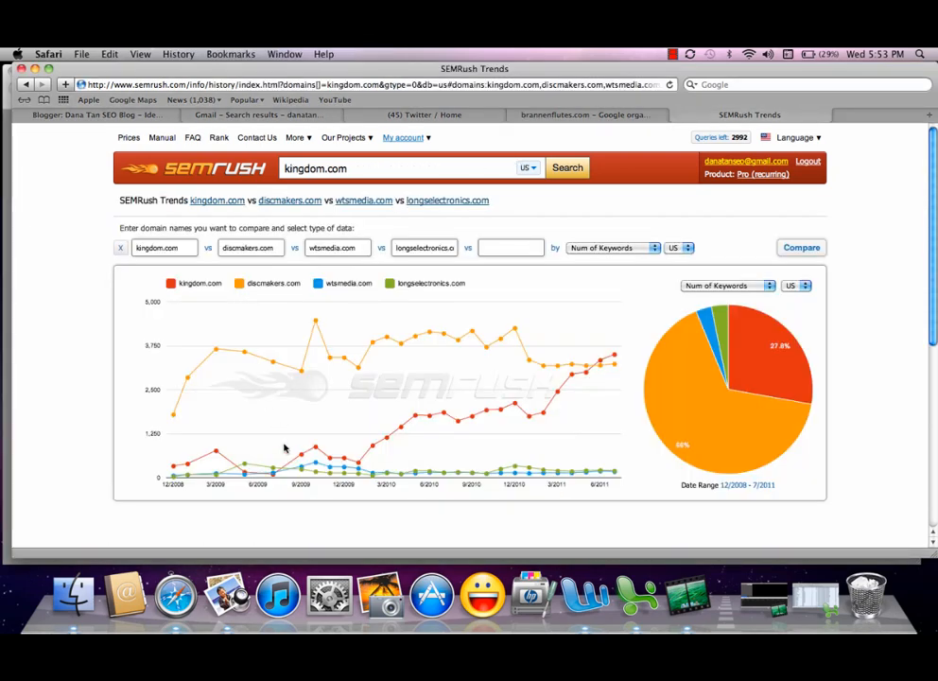
{"action": "mouse_move", "coordinate": [317, 461]}
{"action": "mouse_move", "coordinate": [567, 395]}
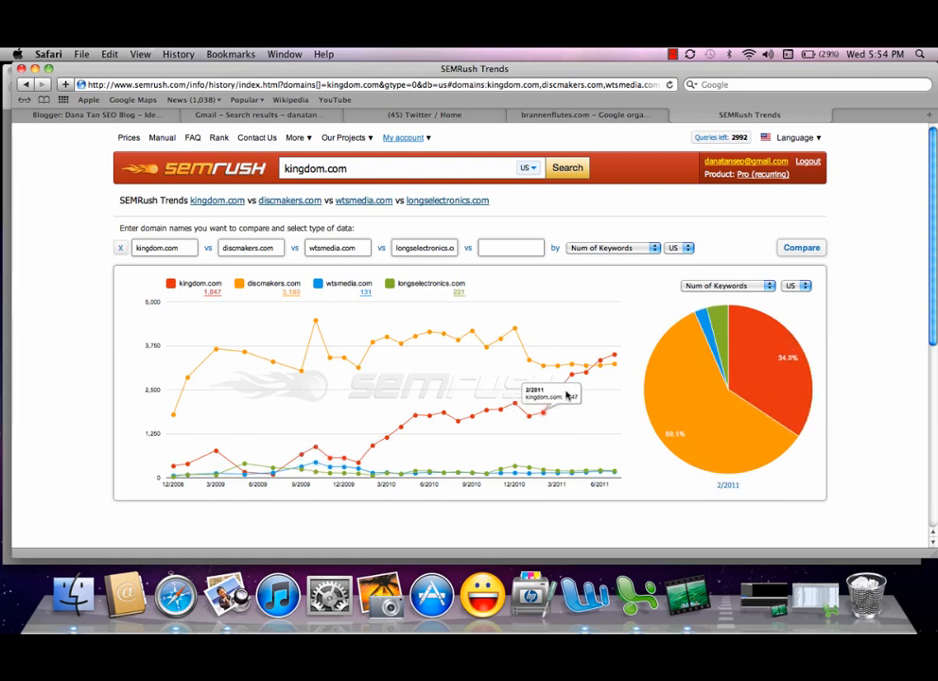
{"action": "mouse_move", "coordinate": [624, 354]}
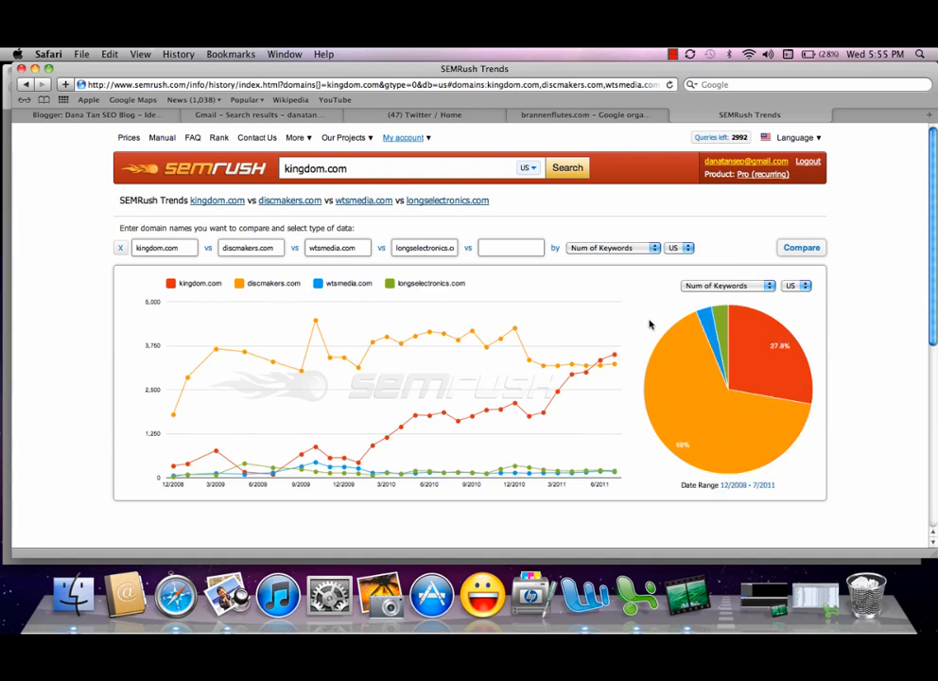
{"action": "left_click", "coordinate": [674, 53]}
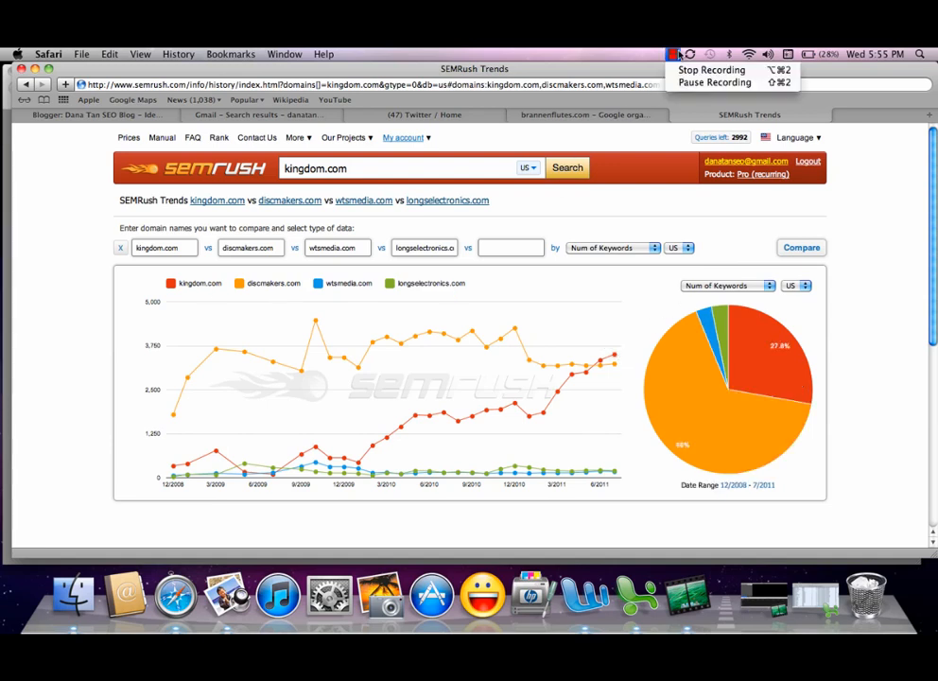